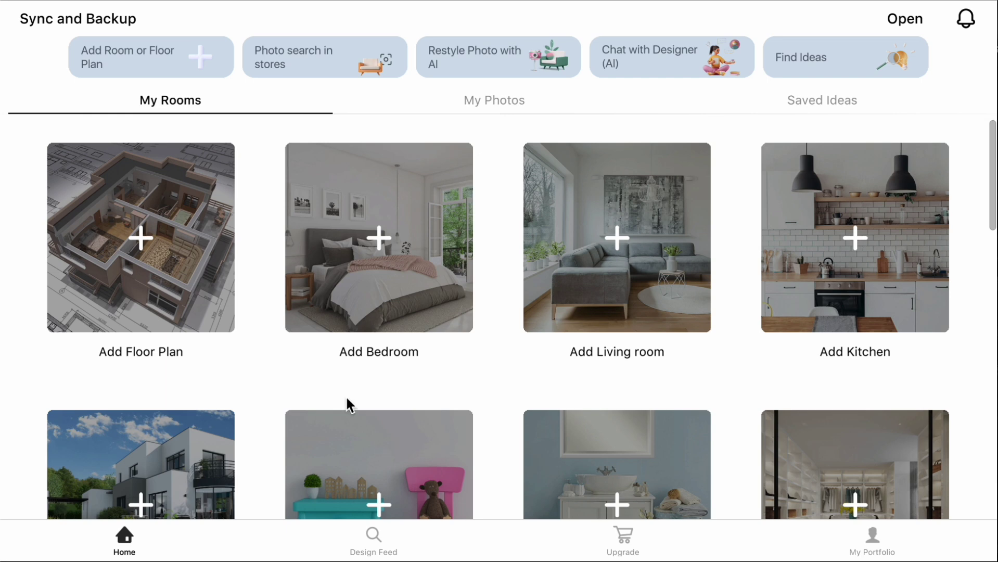
Start a new room from scratch and pick a room type to reach the room-shape choices.
click(209, 72)
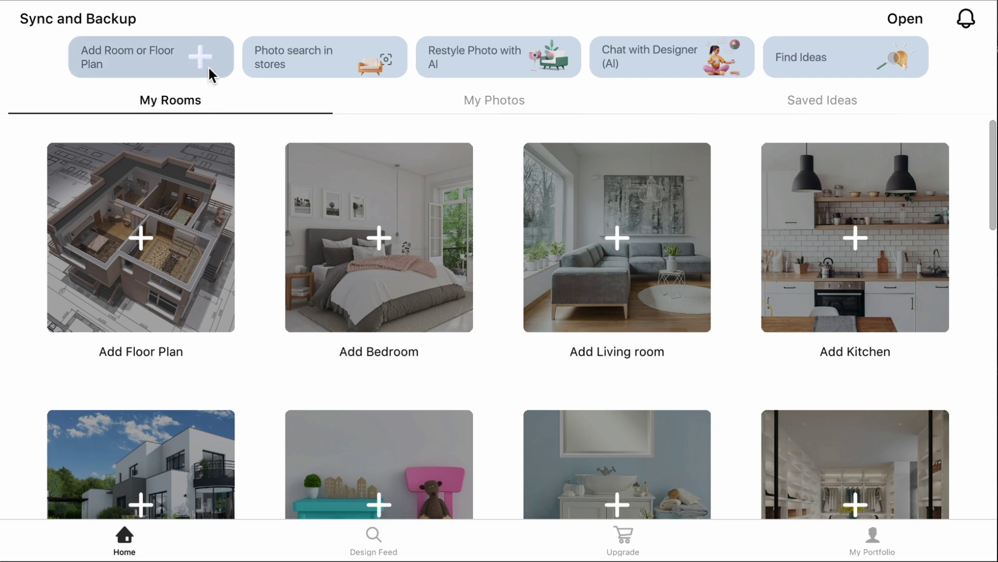
click(132, 73)
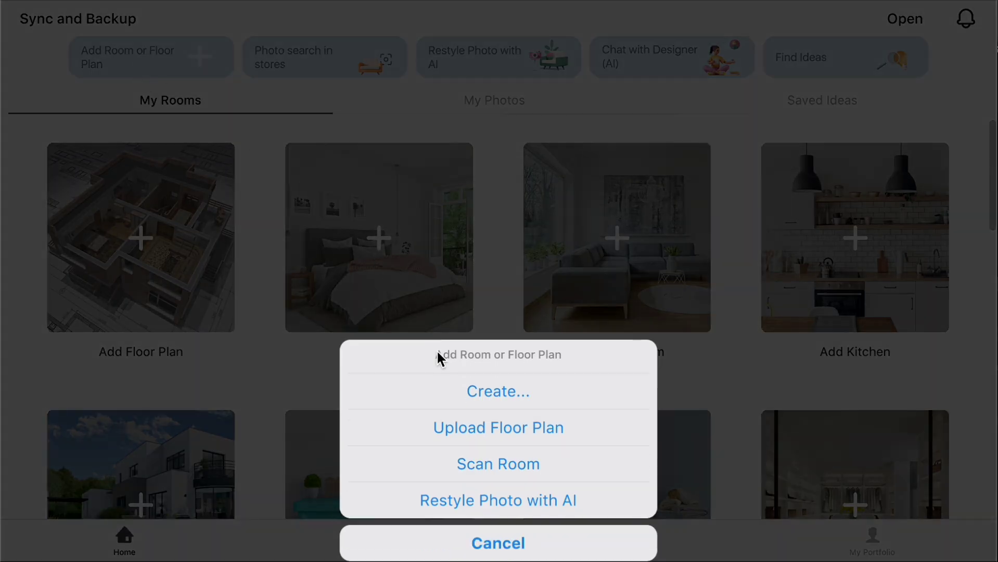
click(457, 388)
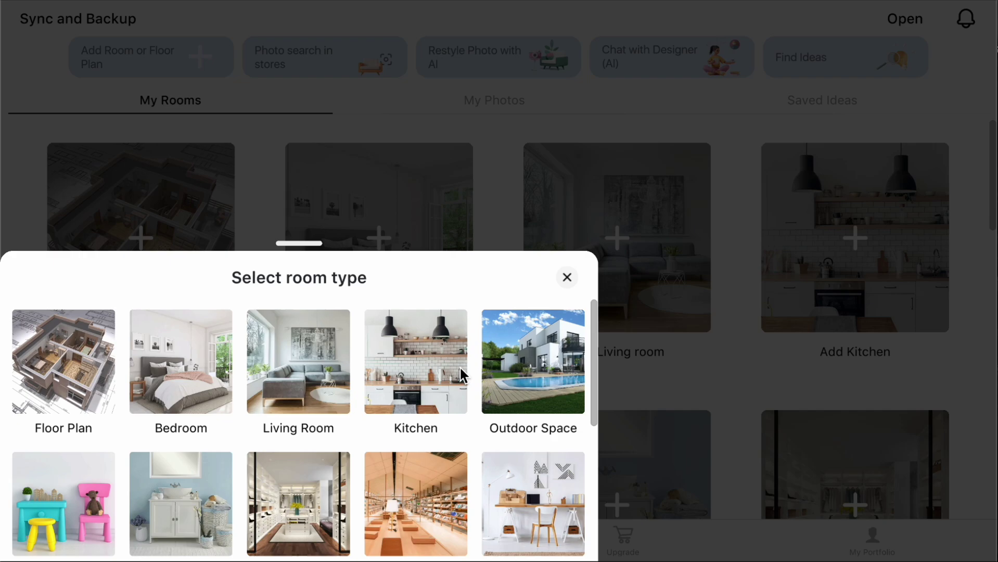
click(70, 345)
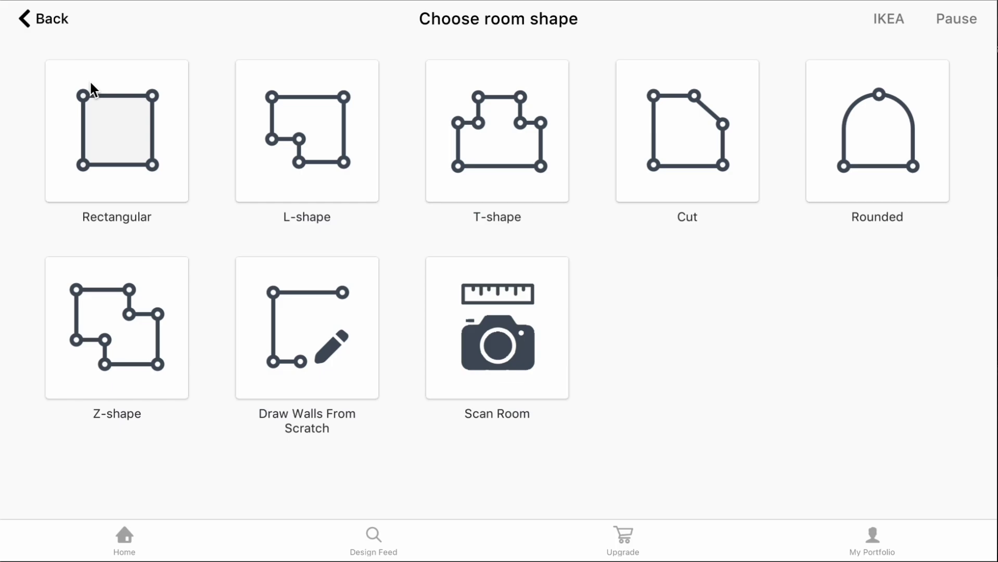
Browse the blank floor-plan option, then return home and reopen the Add Room or Floor Plan options.
click(55, 25)
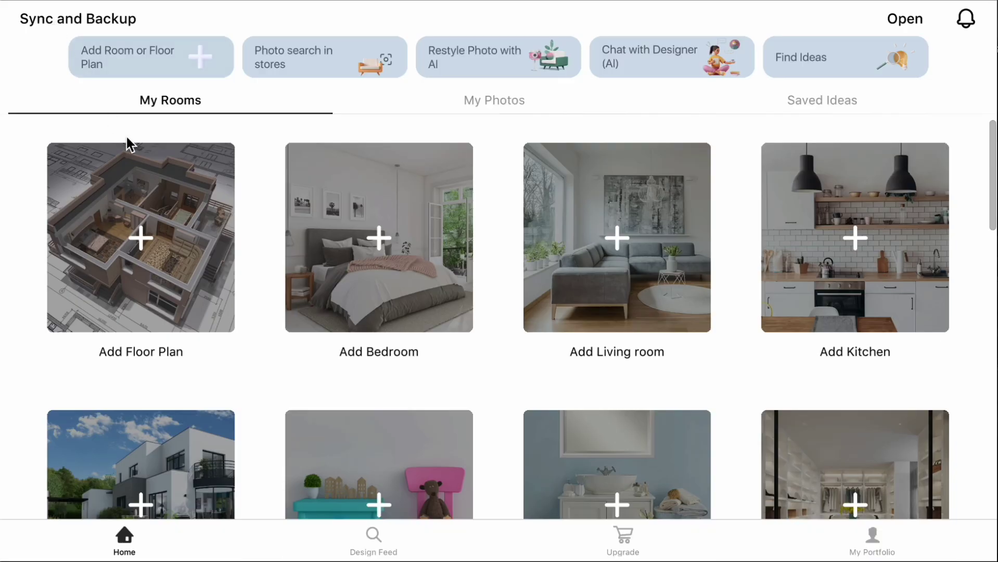
click(170, 229)
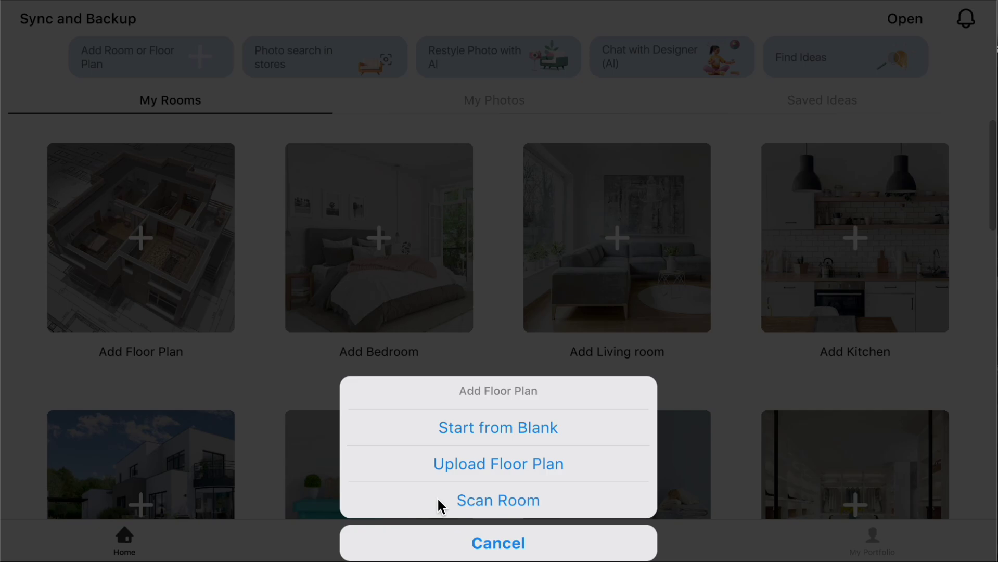
click(461, 438)
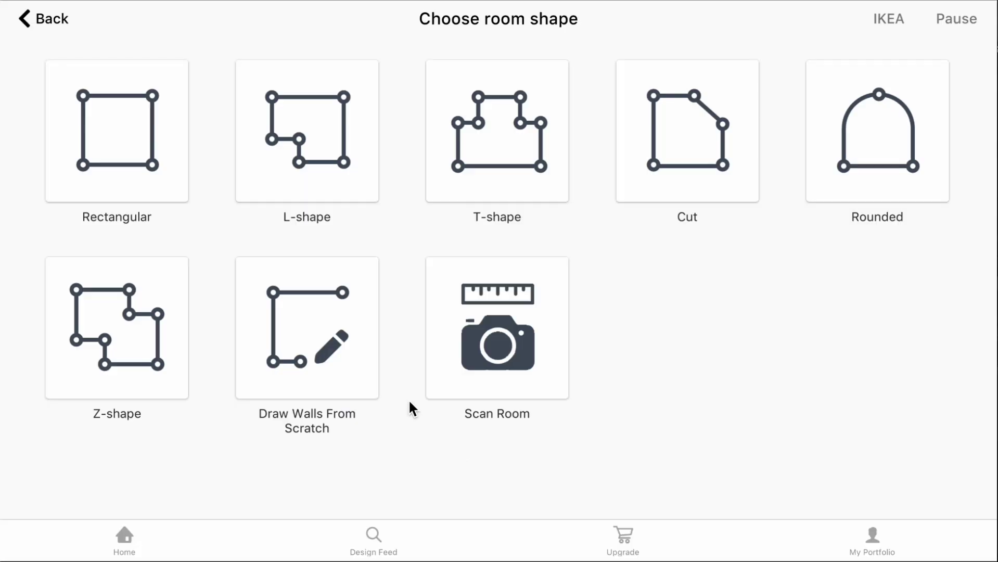
click(27, 15)
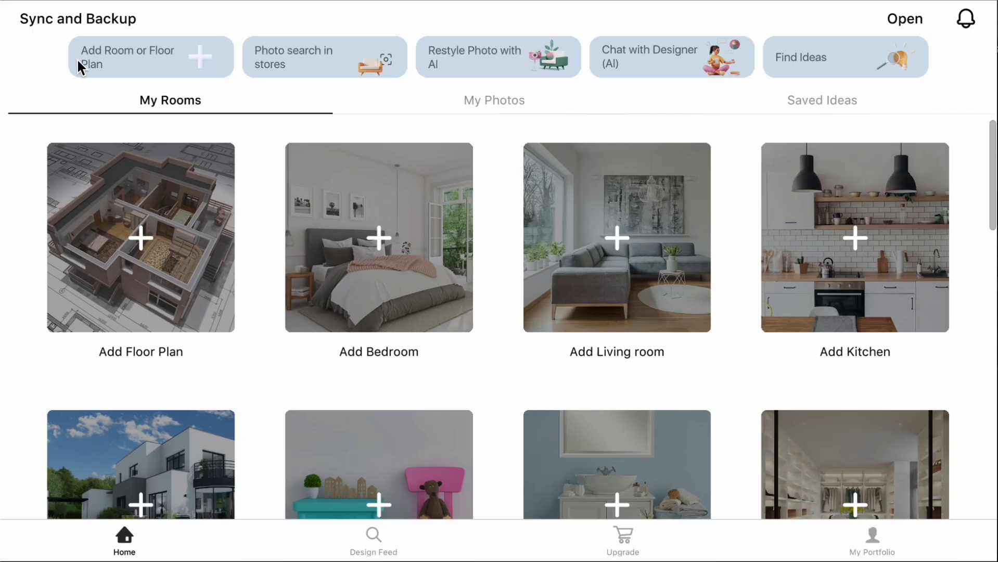
click(89, 61)
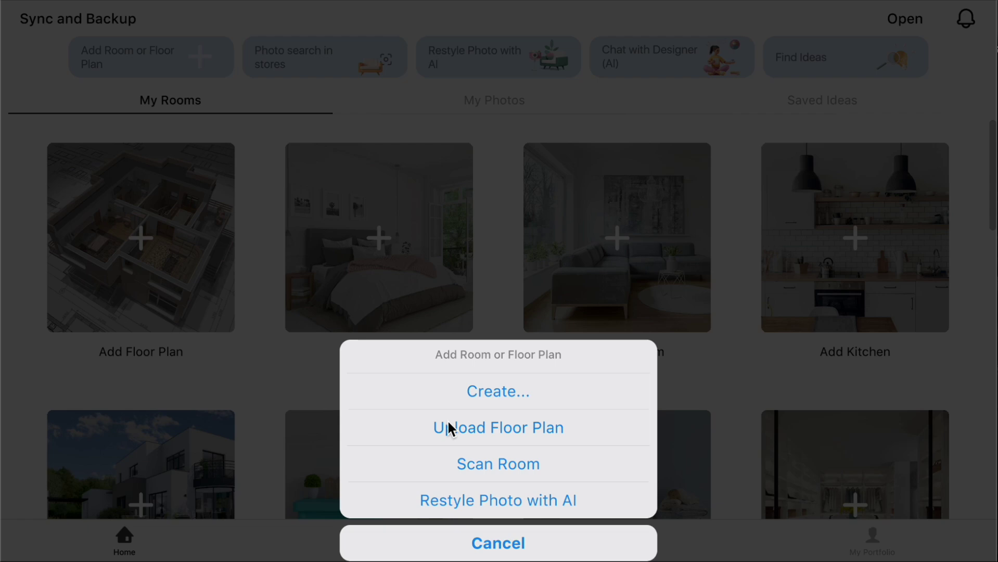
Cancel the room, floor-plan, and Add Room or Floor Plan option sheets to get back home.
click(429, 227)
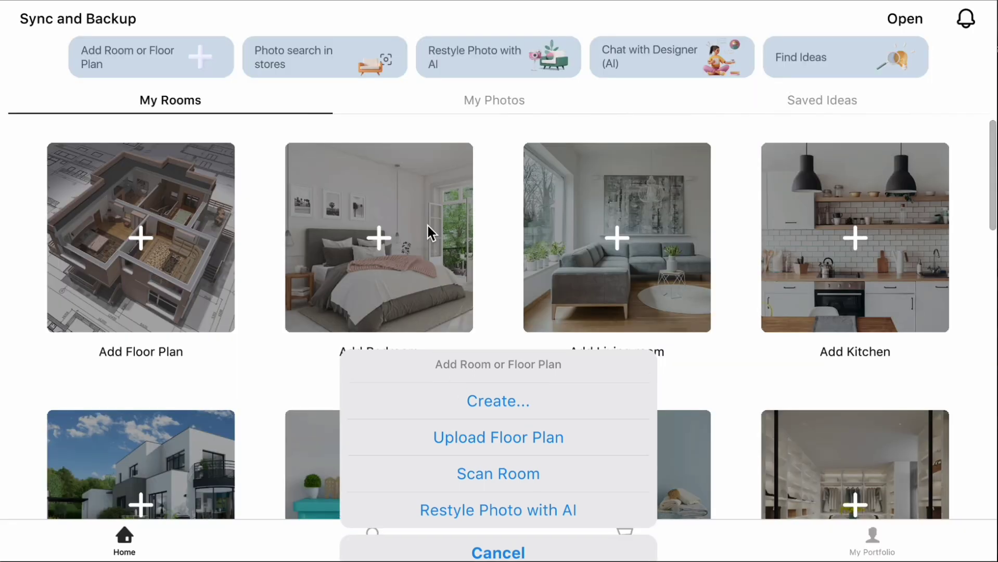
click(186, 192)
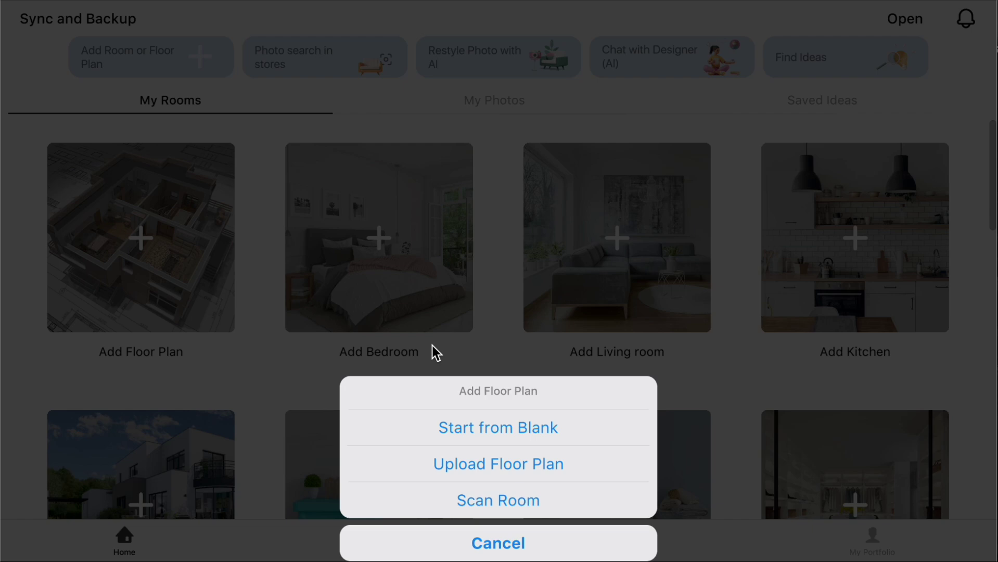
click(430, 345)
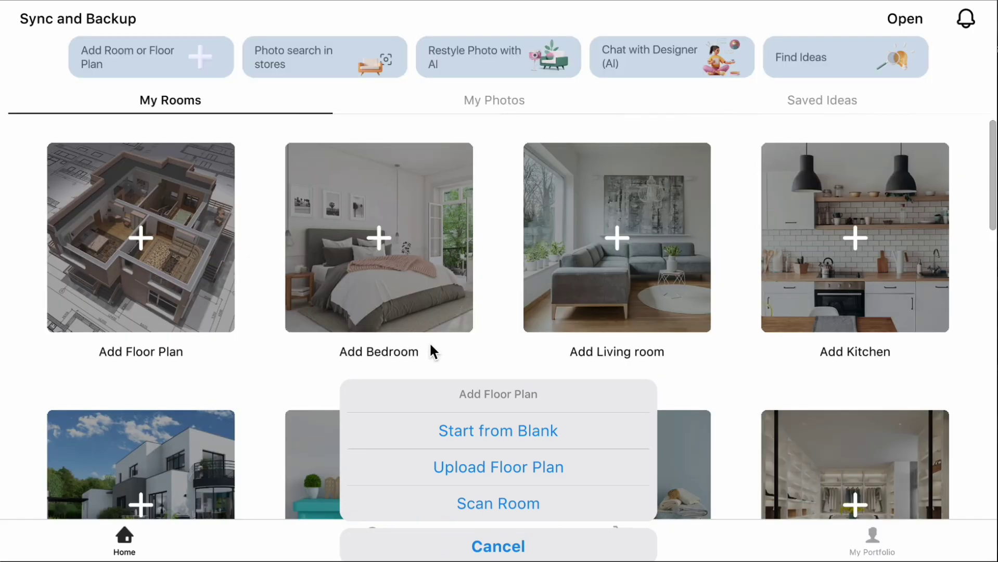
click(185, 55)
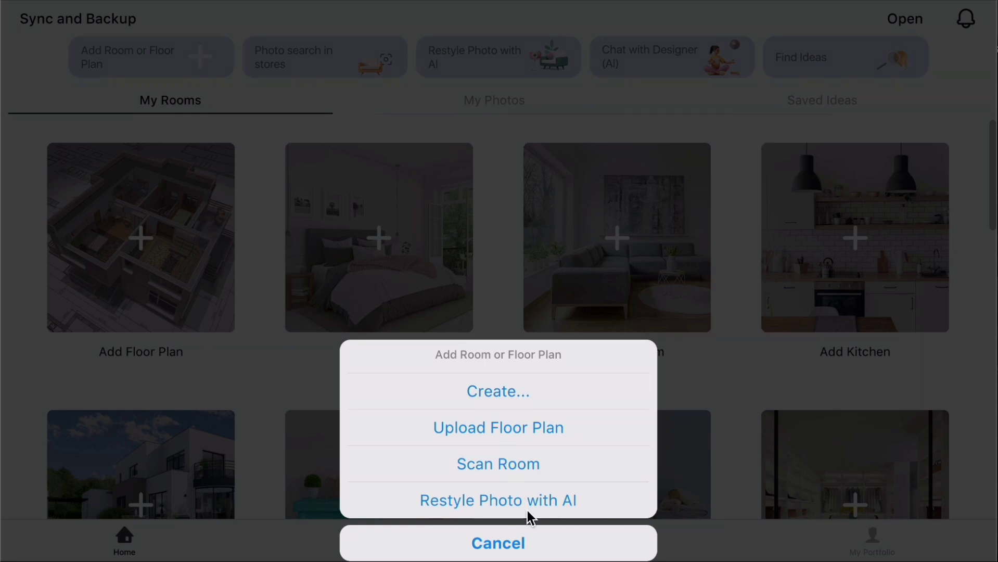
click(577, 191)
click(500, 54)
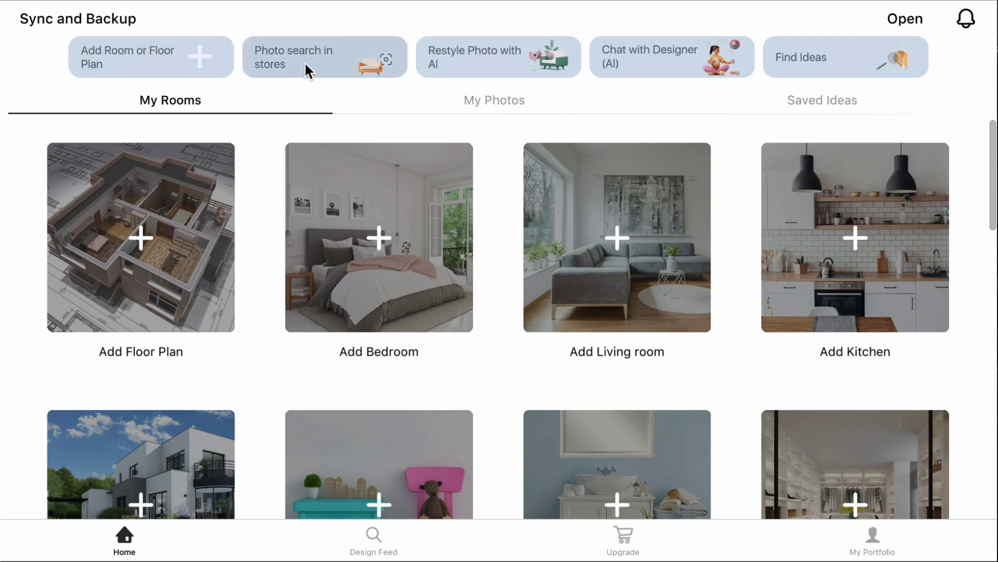
Send the greeting 'Hi!' to the AI designer, then close the chat.
click(656, 74)
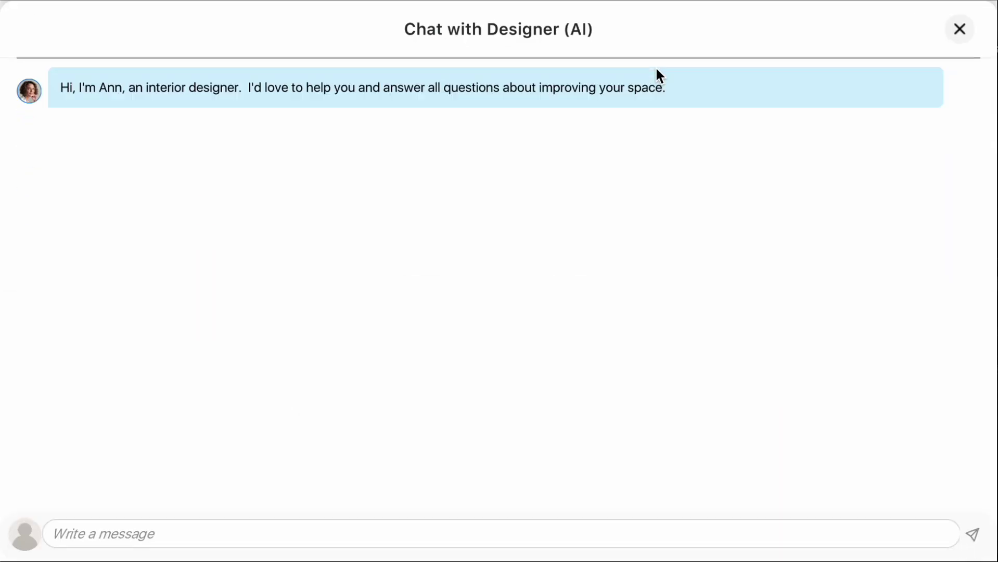
click(215, 526)
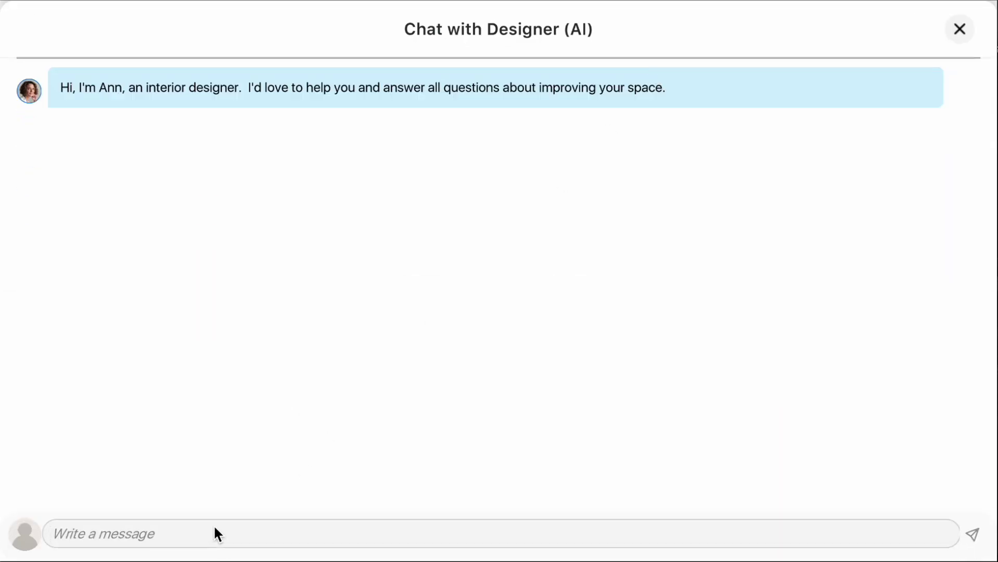
text(Hi)
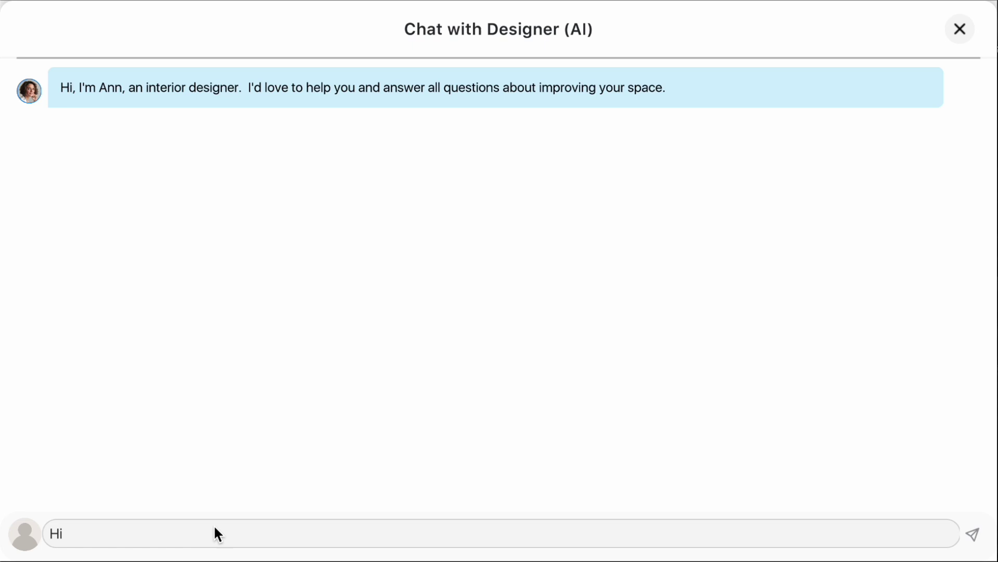
text(!)
key(Return)
click(960, 29)
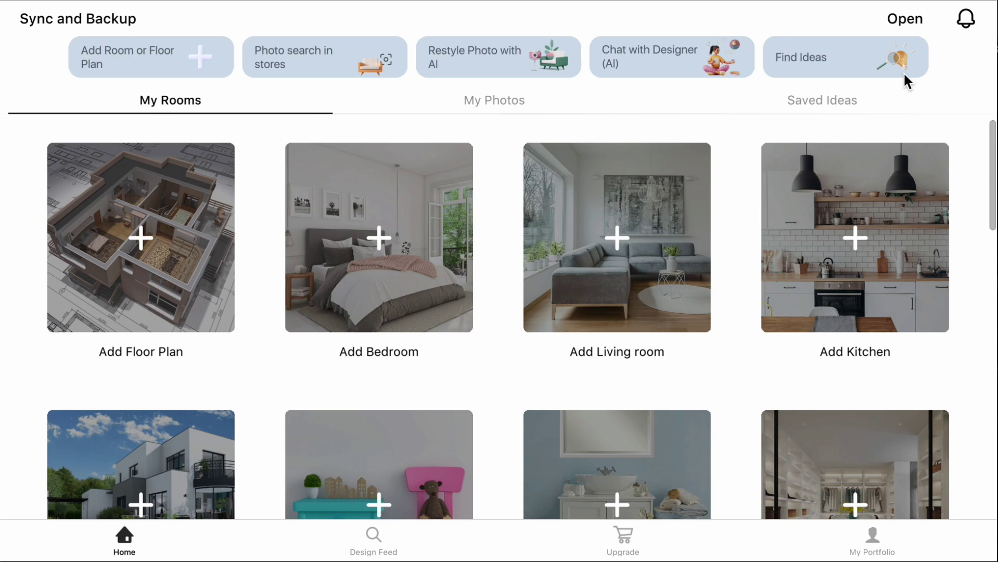
click(807, 42)
scroll(438, 409, down, 2)
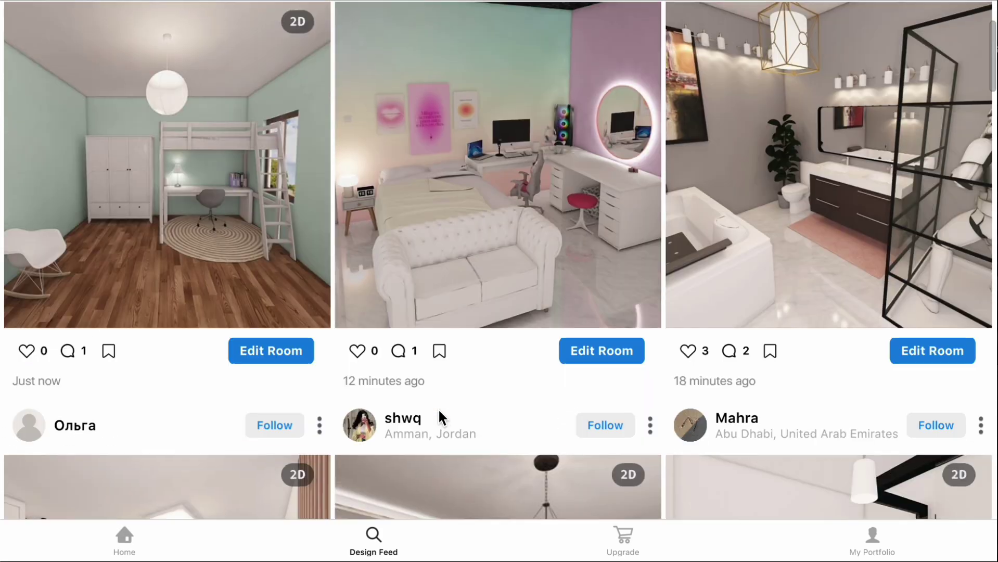
scroll(439, 417, down, 4)
scroll(438, 417, up, 4)
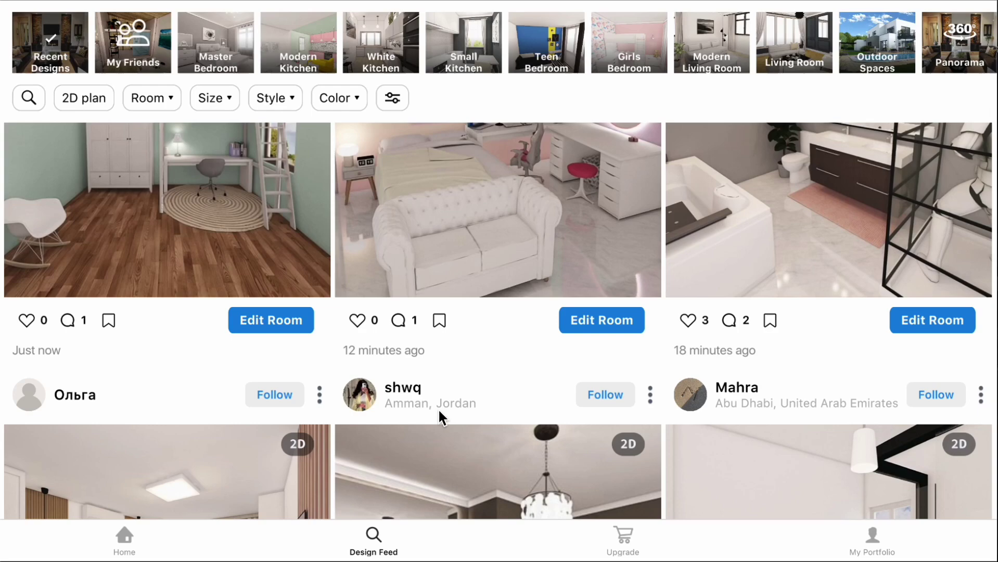
scroll(438, 409, up, 2)
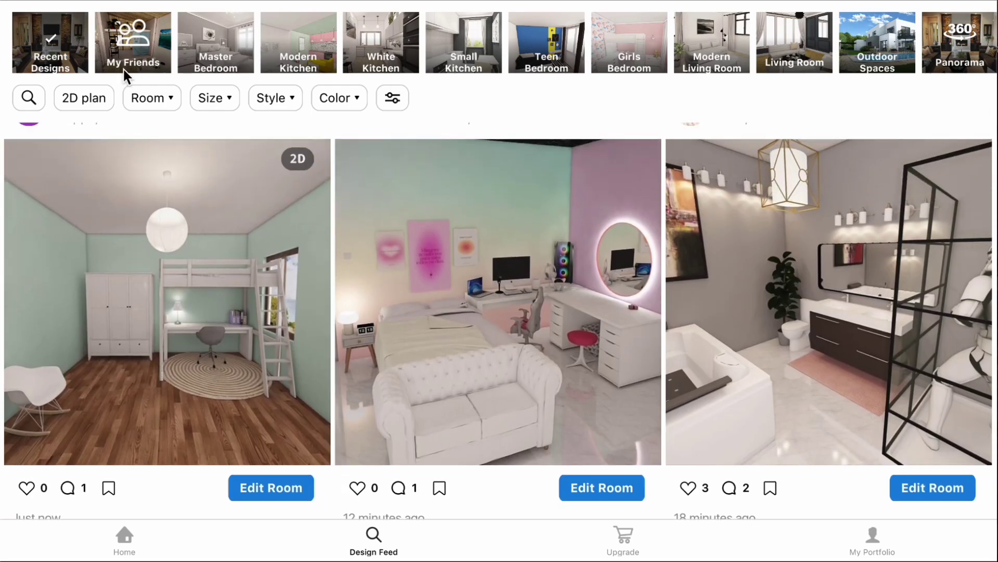
click(146, 91)
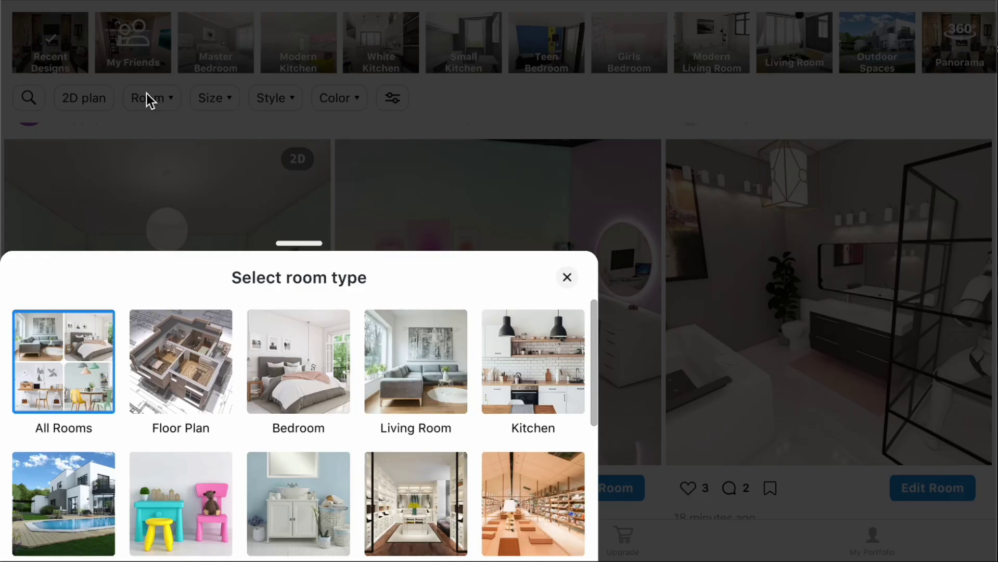
click(146, 93)
click(214, 98)
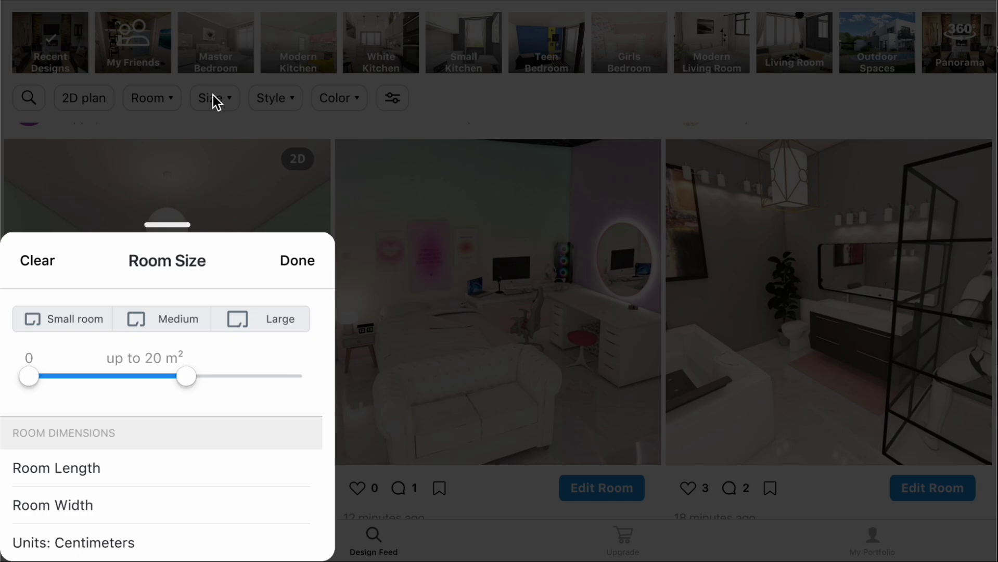
click(213, 95)
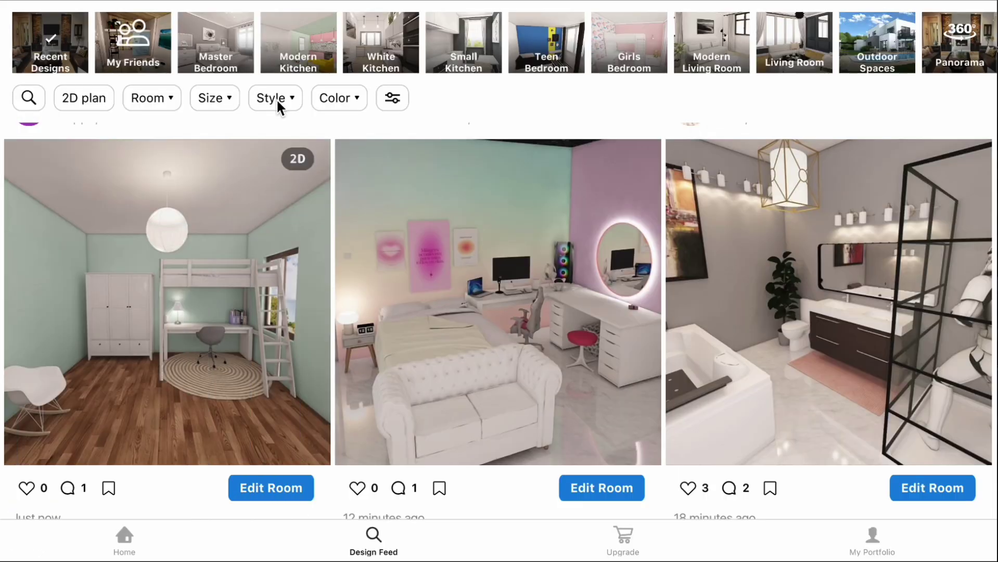
click(277, 107)
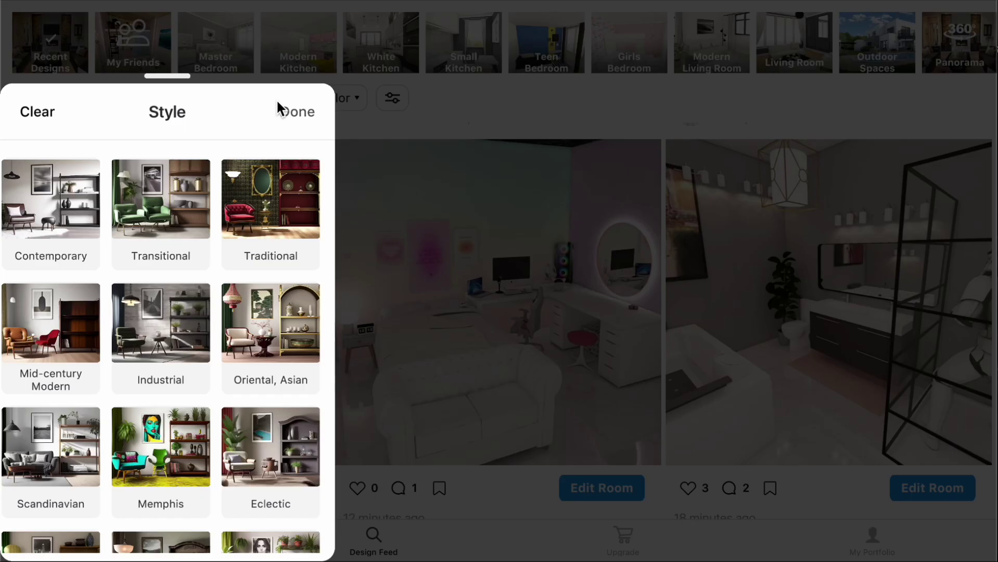
click(277, 107)
click(335, 106)
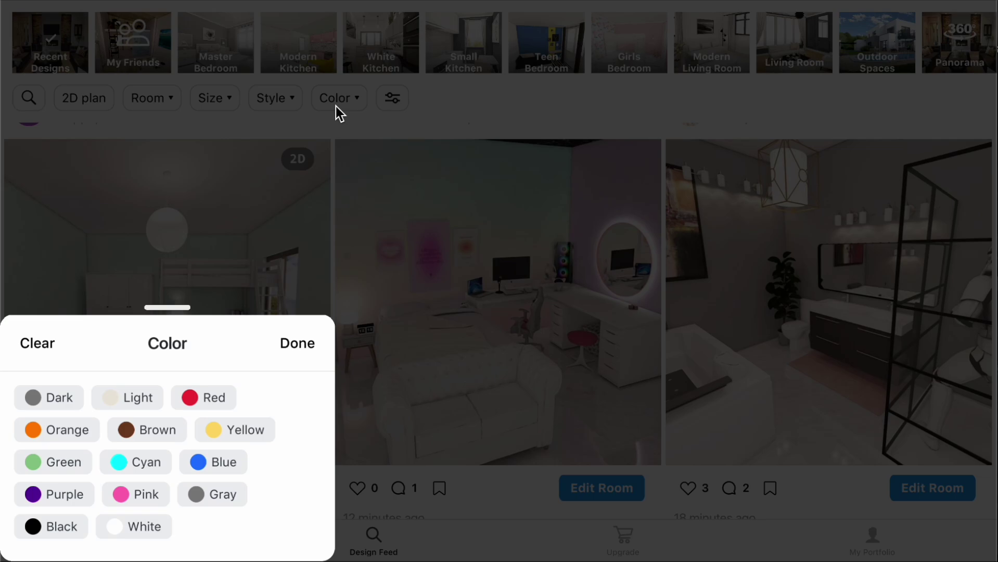
click(335, 106)
click(382, 99)
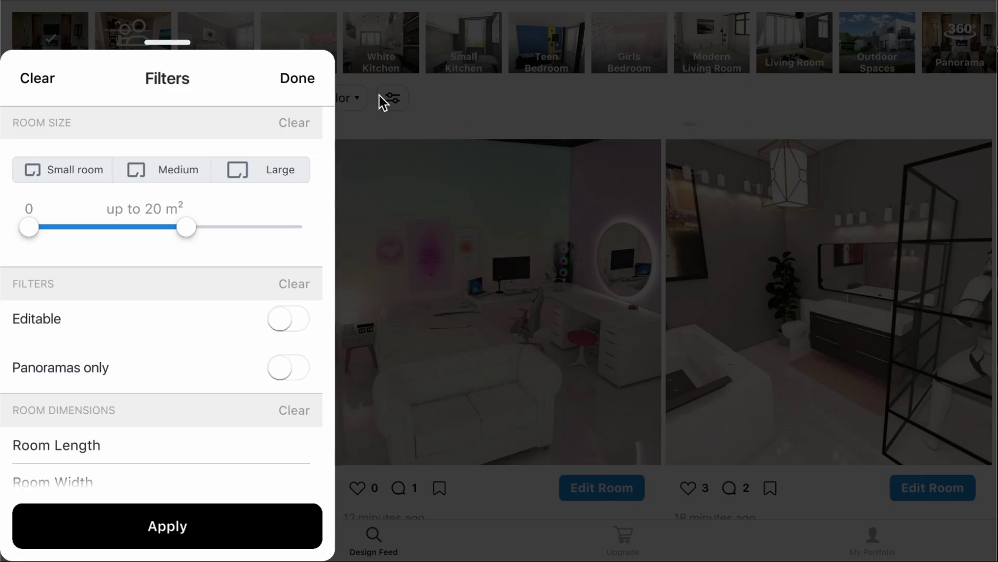
scroll(247, 289, down, 1)
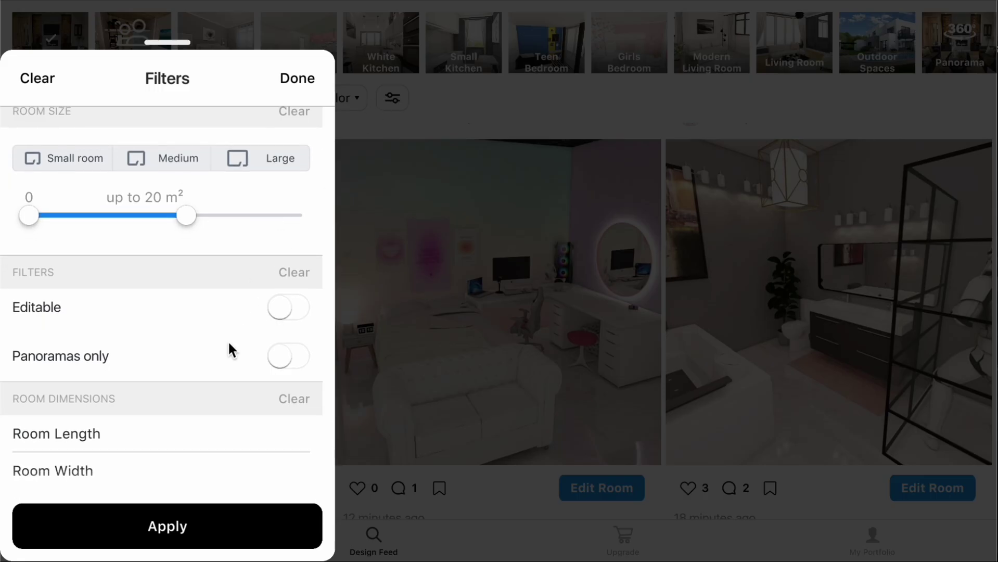
scroll(231, 351, down, 1)
scroll(231, 336, down, 2)
scroll(228, 310, down, 1)
scroll(228, 310, down, 1)
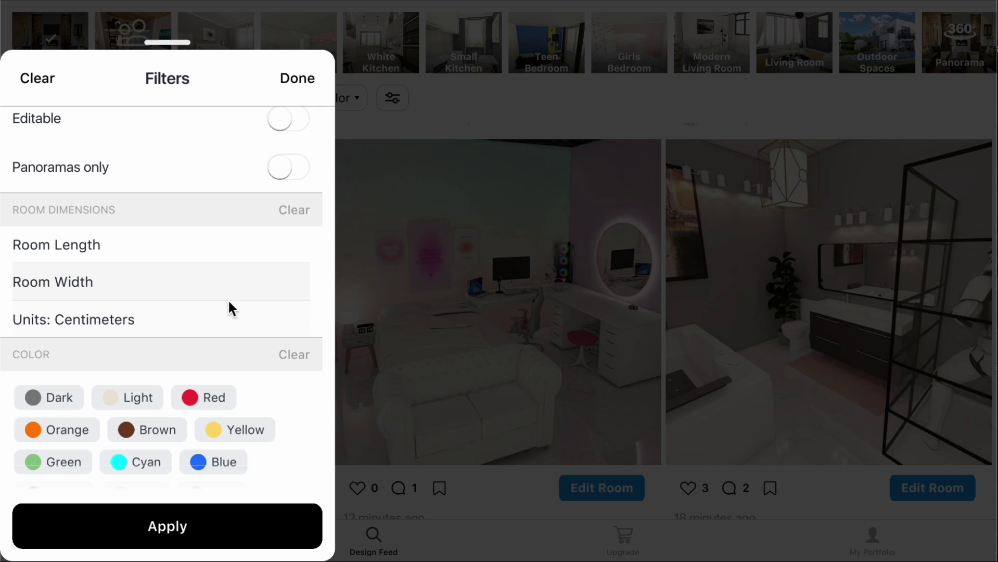
scroll(228, 305, down, 1)
click(298, 78)
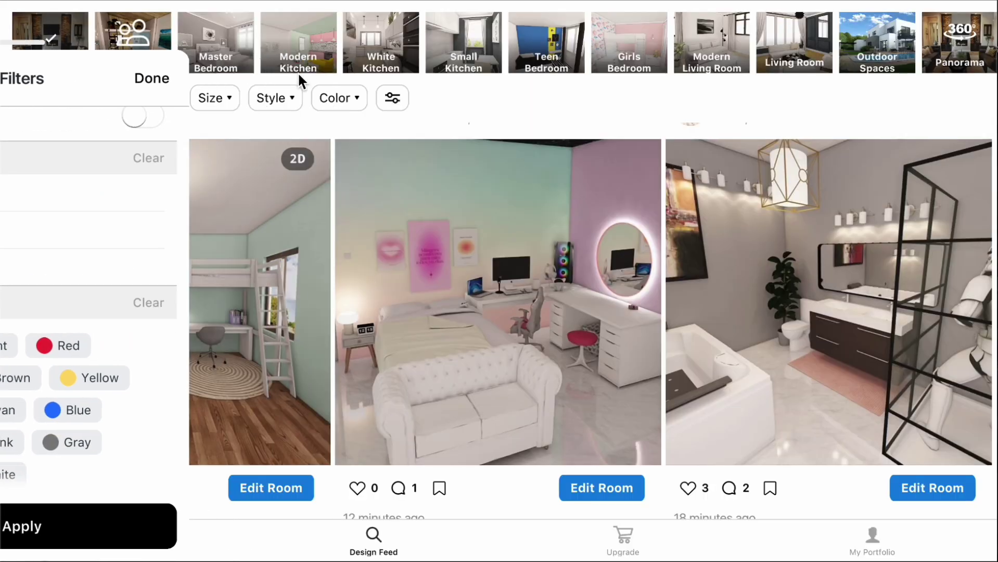
Filter the Design Feed to Master Bedroom, toggling cards to 2D plans and back to 3D renders.
click(198, 35)
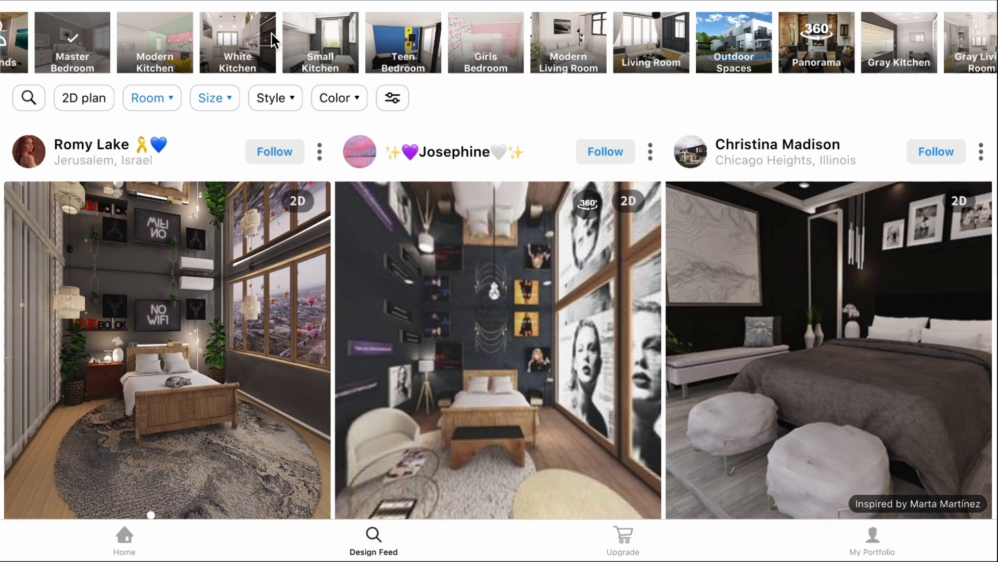
click(80, 101)
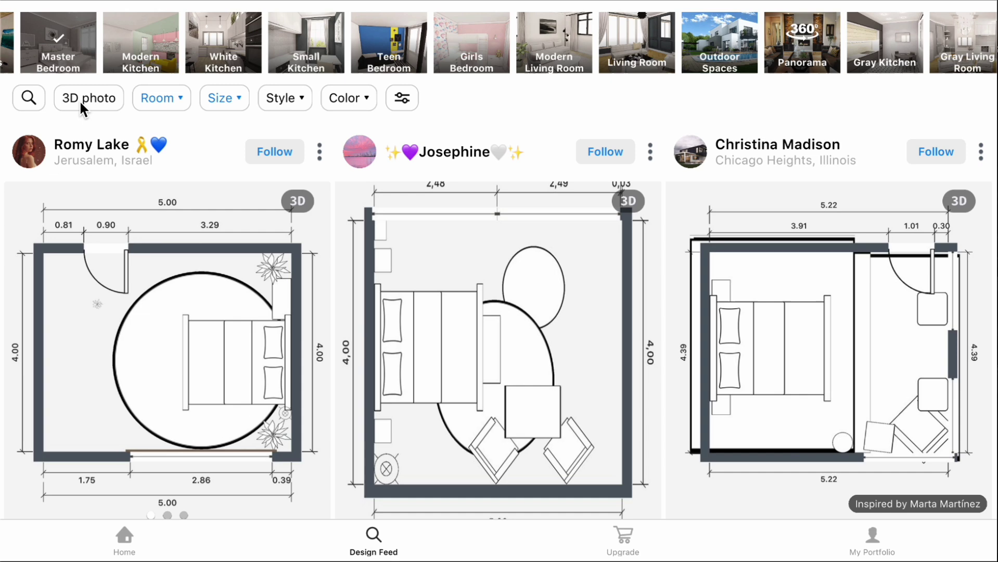
click(79, 100)
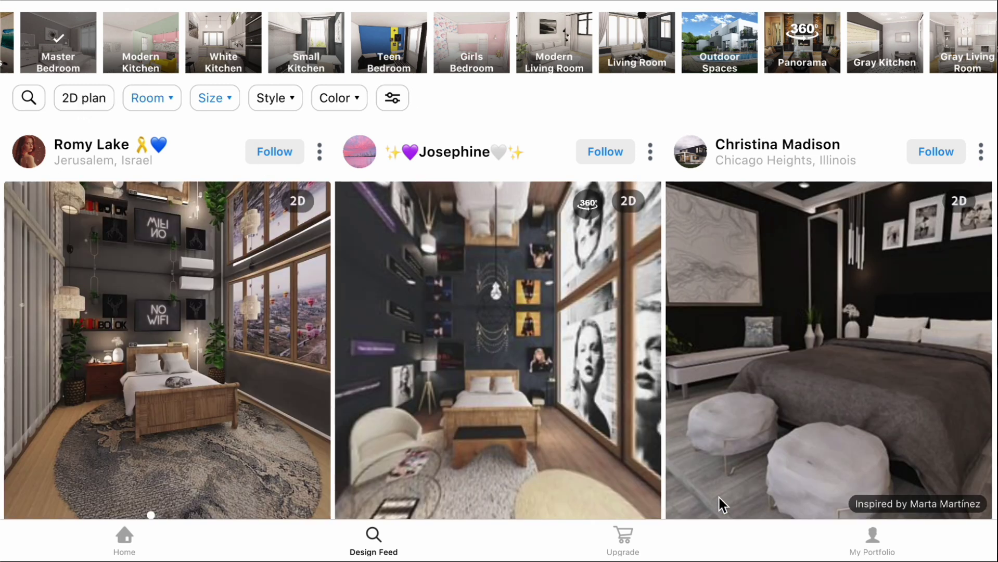
Check the portfolio's Rewards, then bookmark the middle and right-hand bedroom designs in the feed.
click(869, 553)
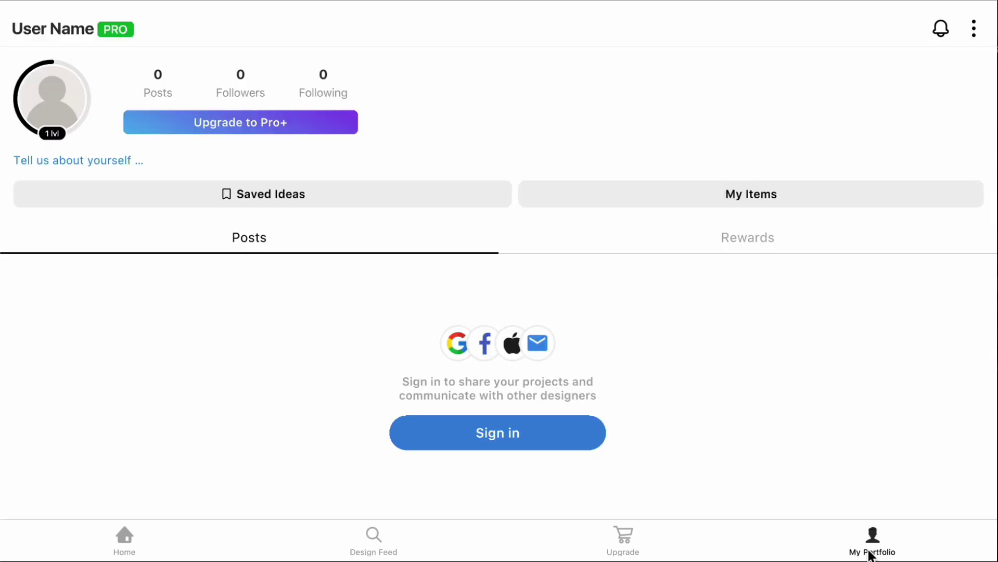
click(748, 245)
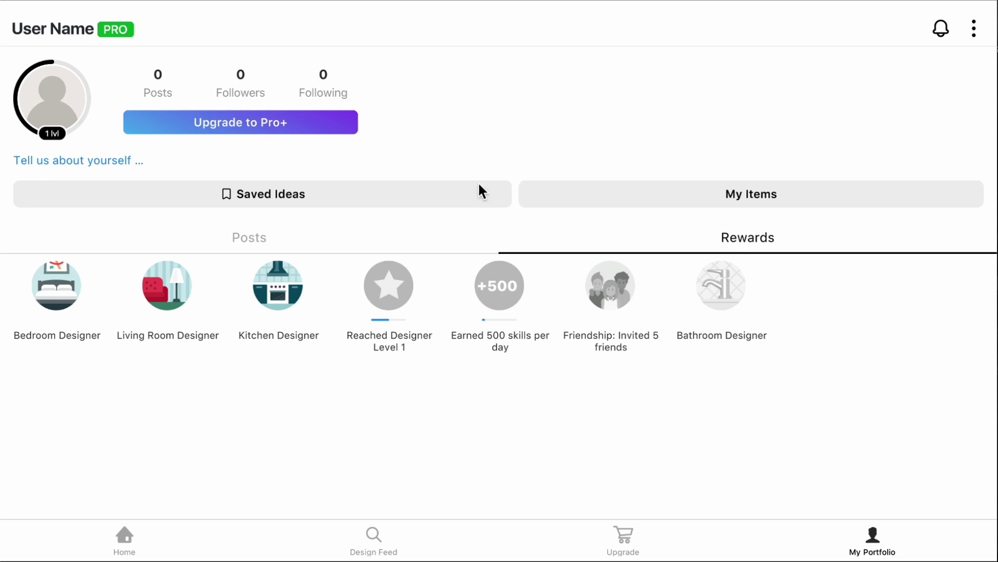
click(377, 551)
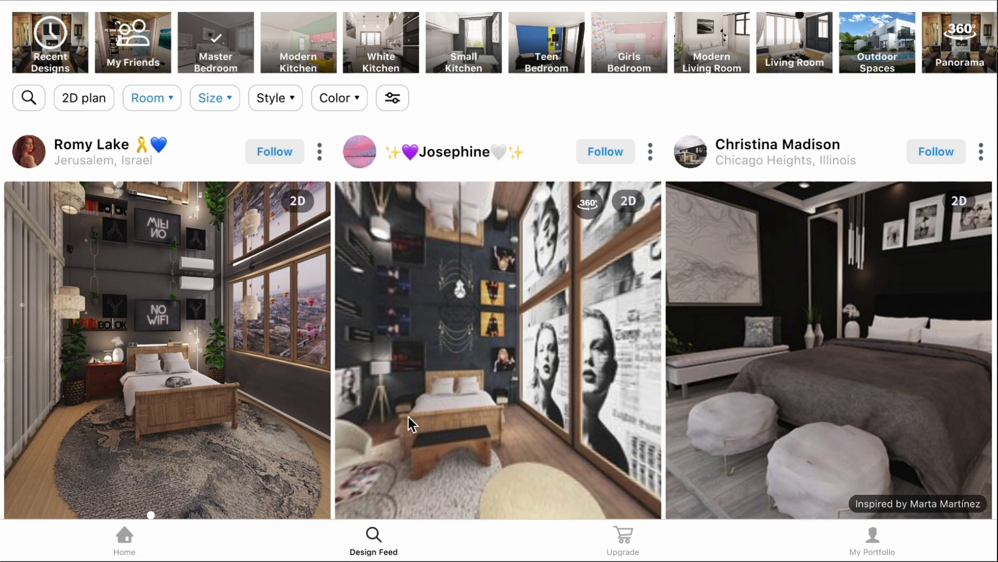
scroll(408, 418, down, 2)
scroll(408, 425, down, 1)
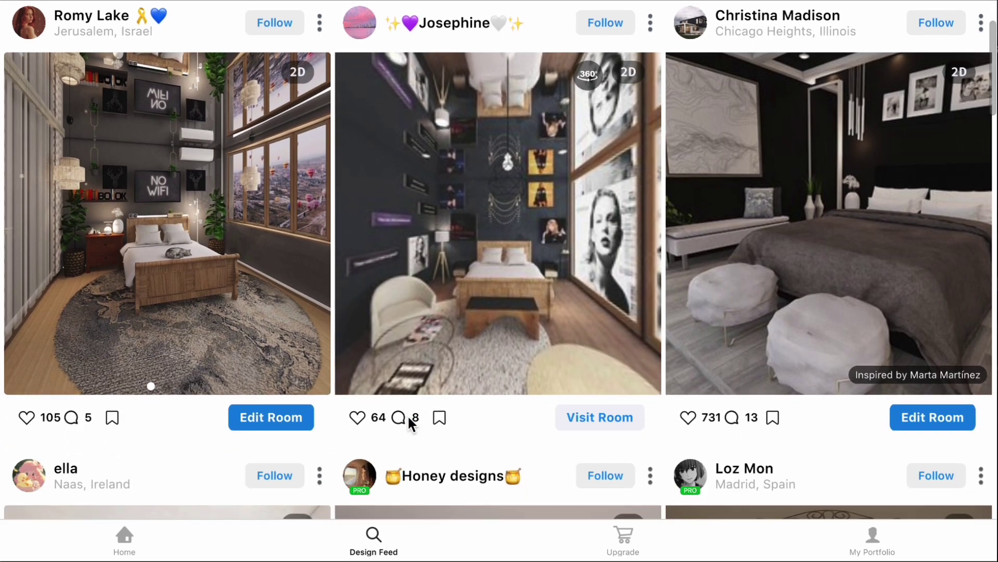
click(438, 417)
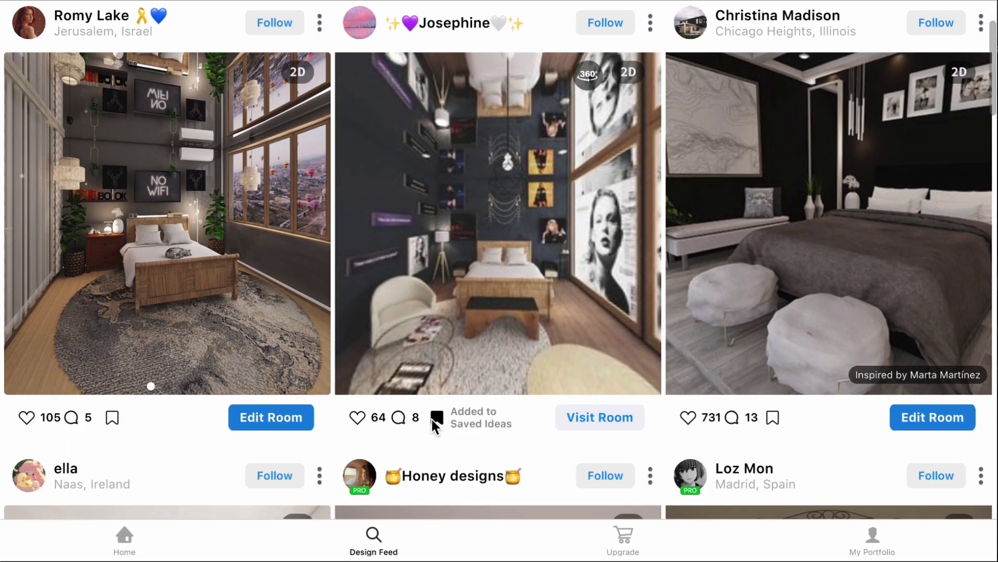
click(768, 417)
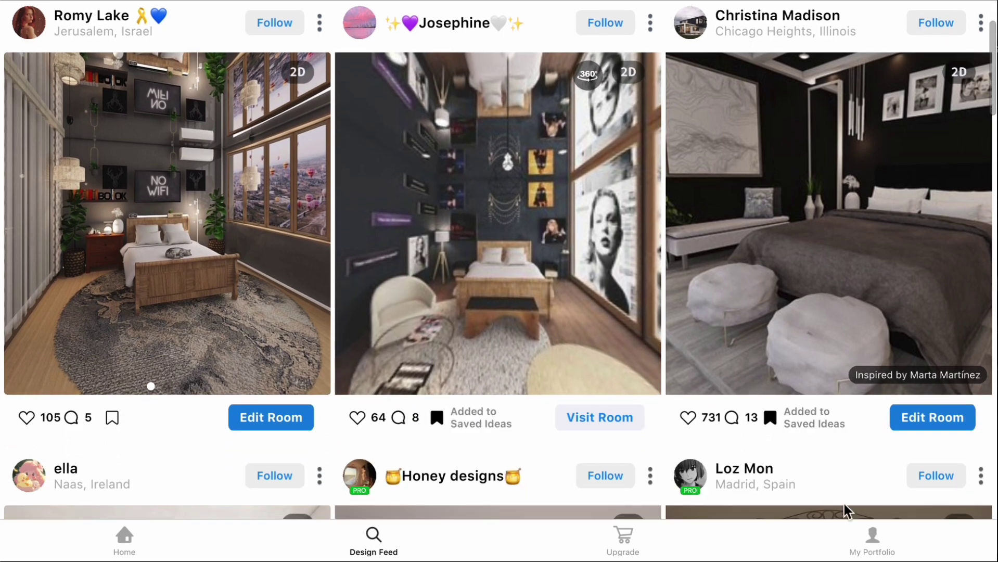
Review the two bedroom designs in Saved Ideas and the empty My Items list.
click(881, 533)
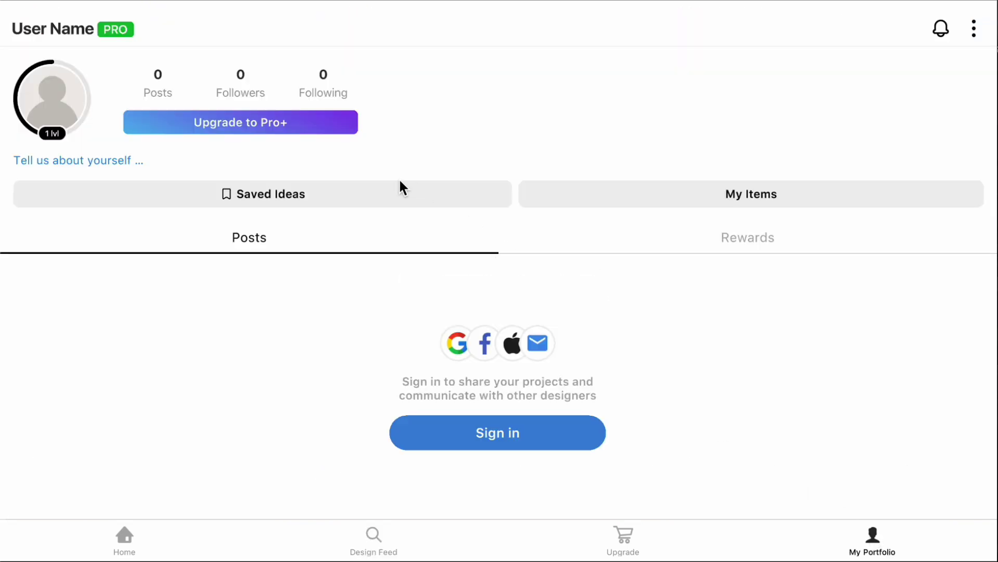
click(397, 189)
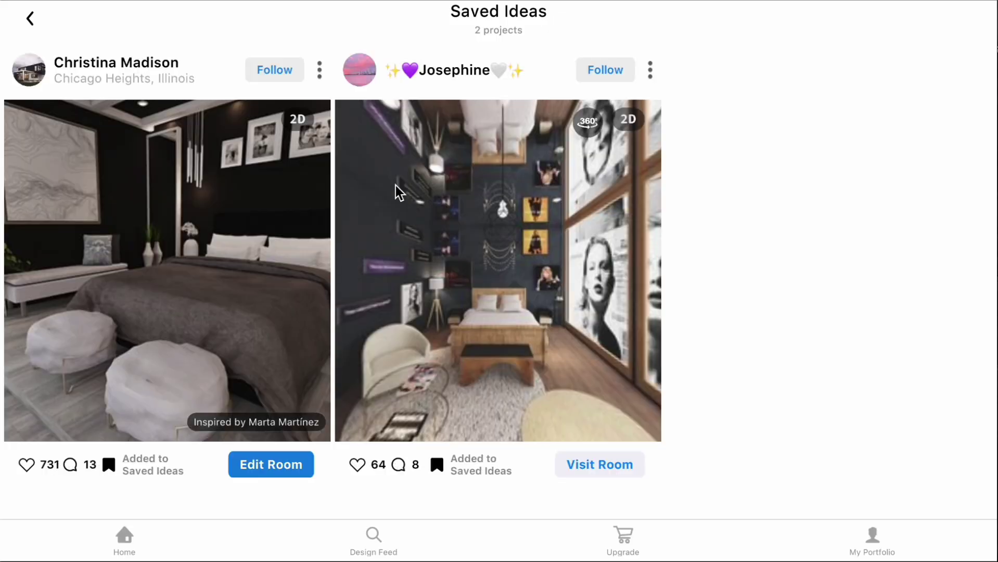
click(33, 19)
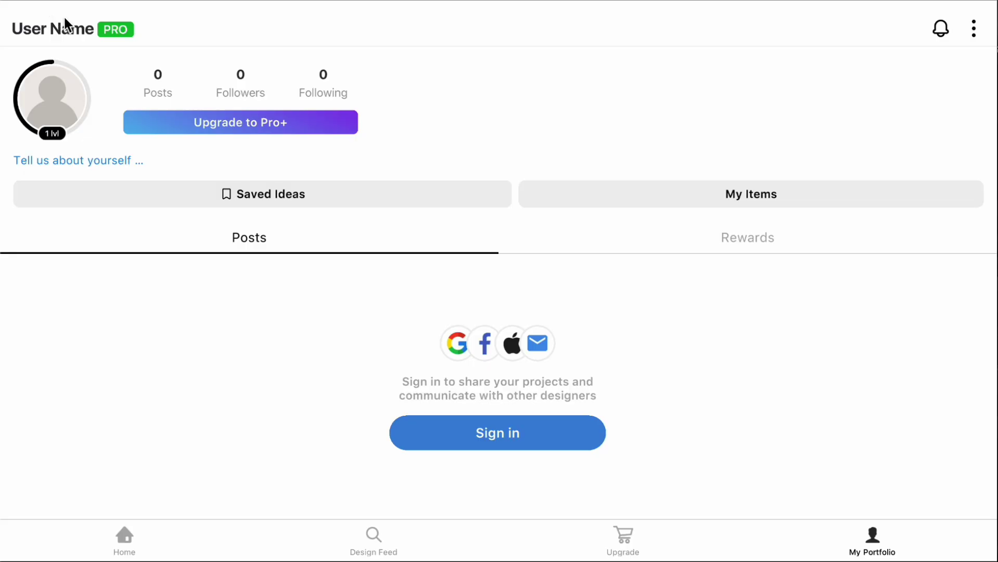
click(577, 197)
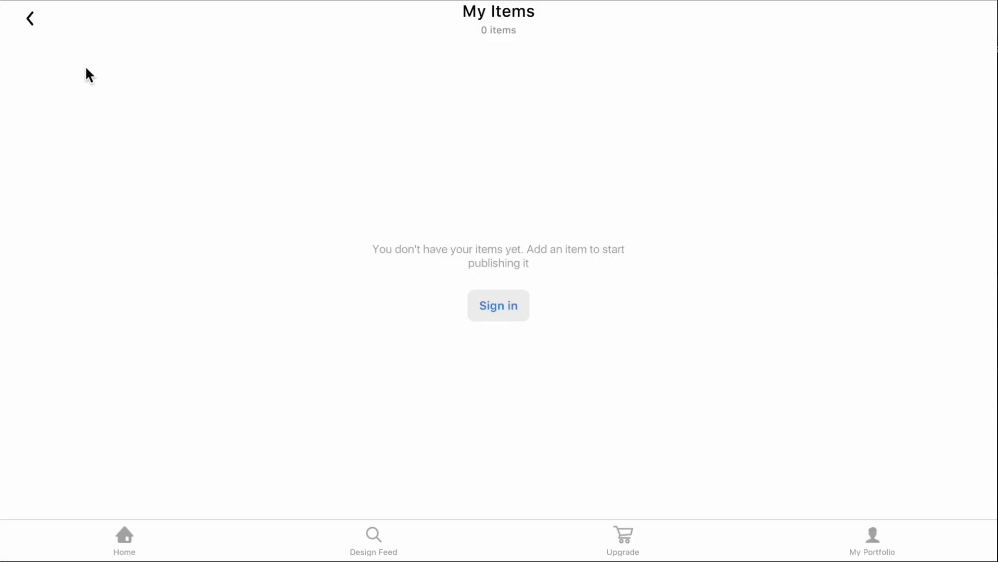
click(33, 20)
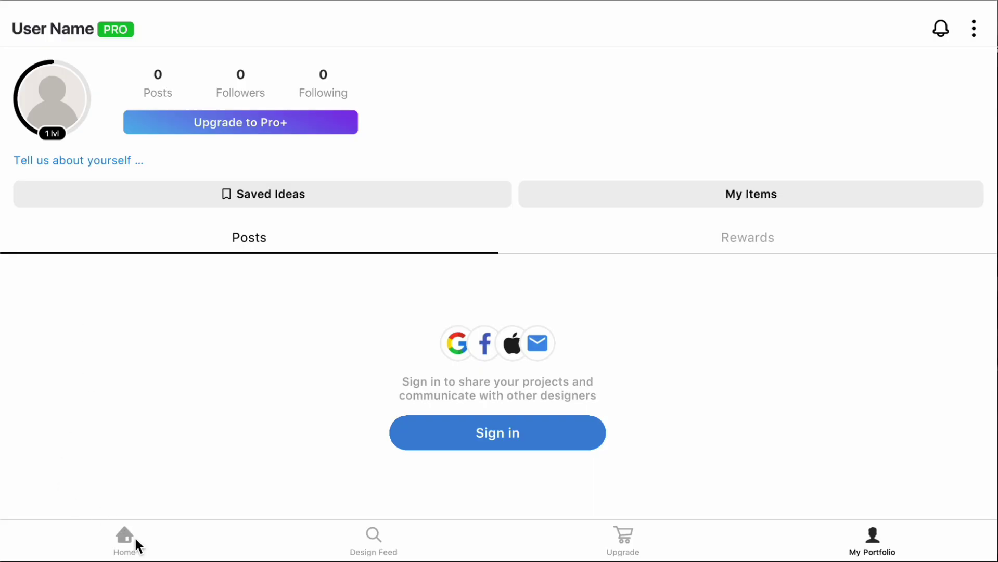
On the home screen, view the My Photos and Saved Ideas tabs, then return to My Rooms.
click(134, 544)
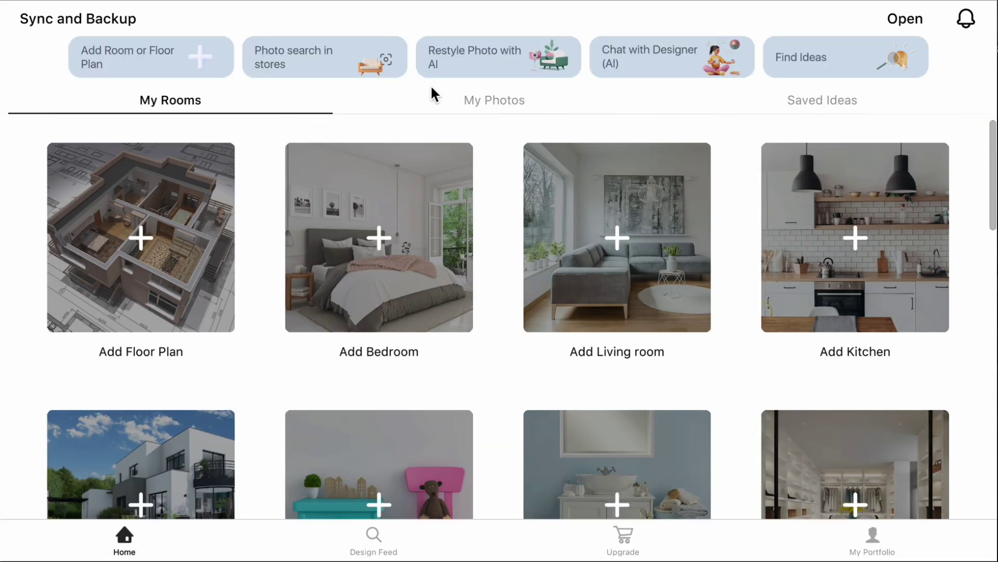
click(431, 100)
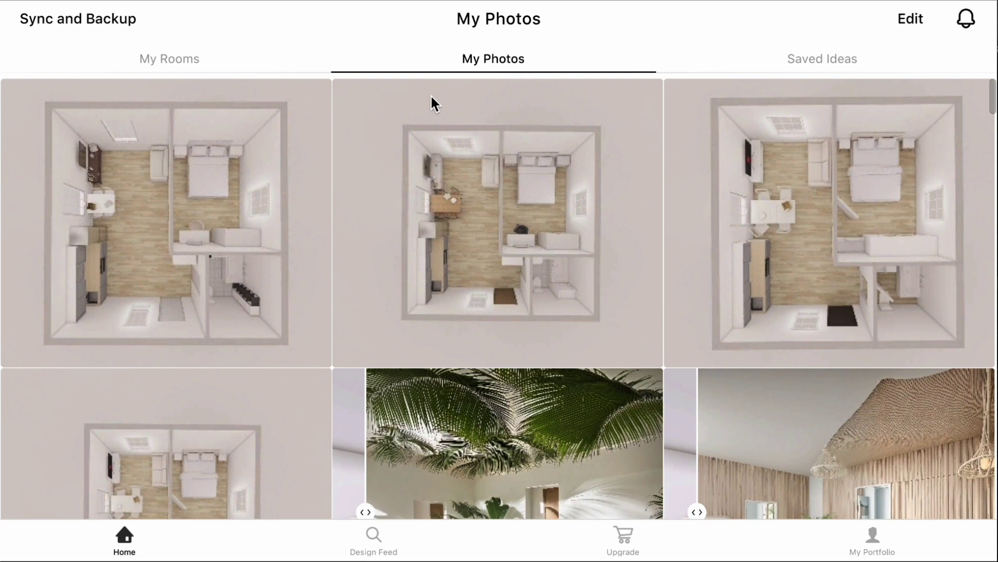
click(776, 56)
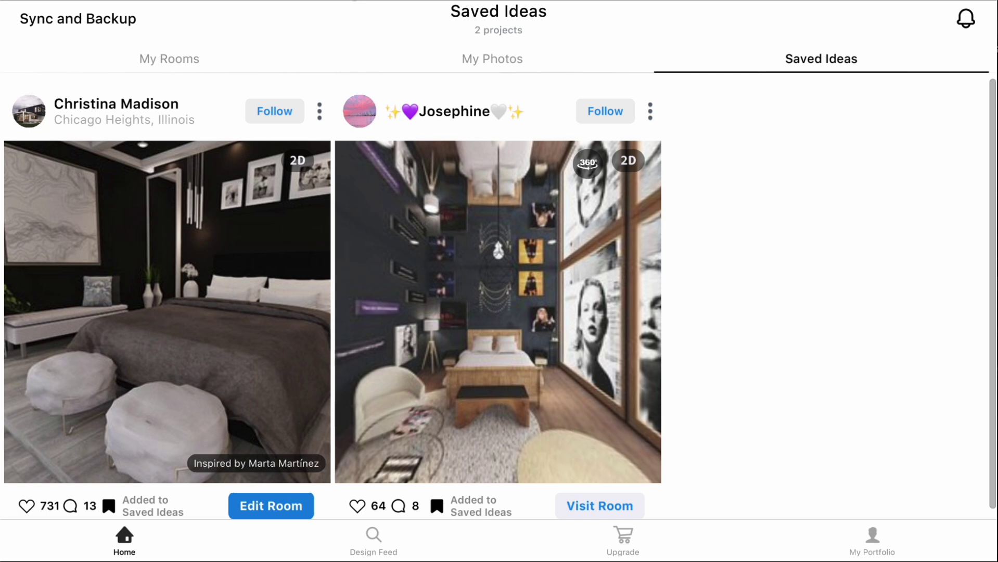
click(238, 55)
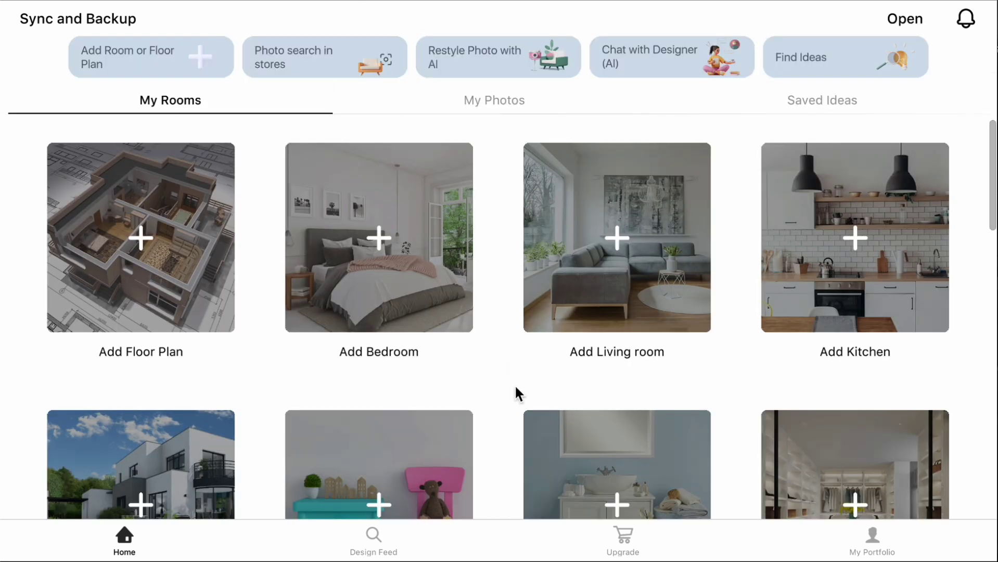
Select PRO++ in the upgrade plans and view its feature comparison.
click(624, 546)
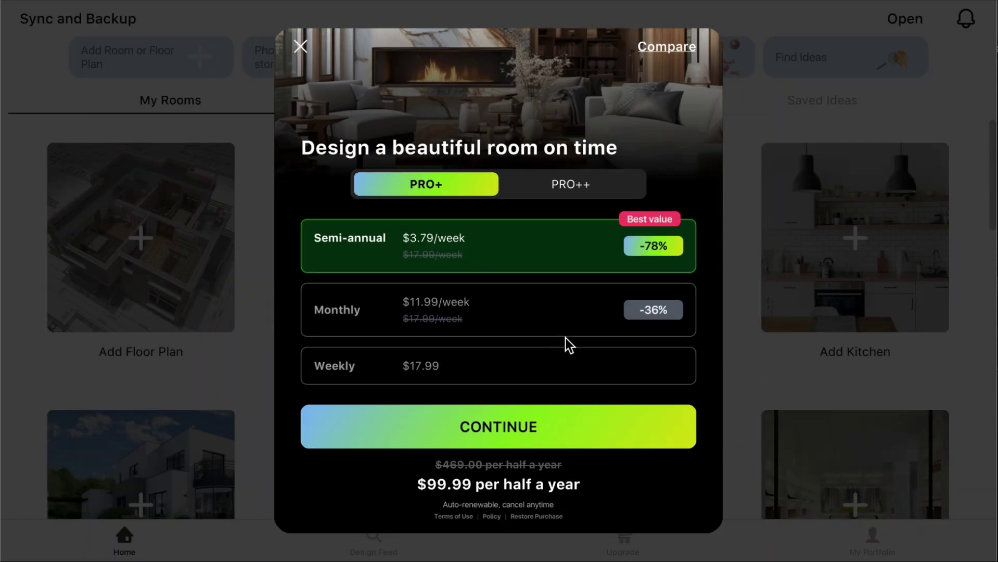
click(557, 182)
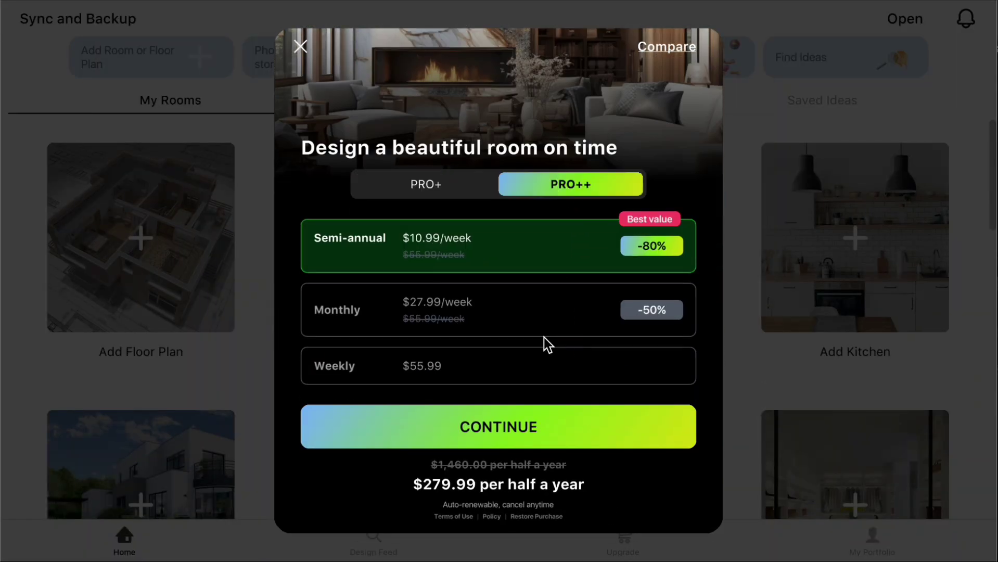
scroll(544, 338, up, 2)
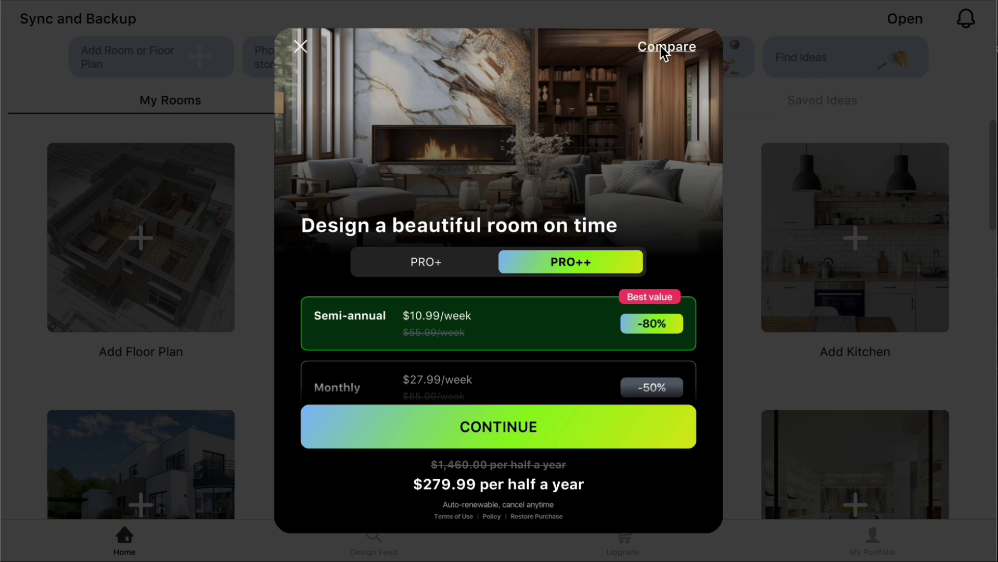
click(661, 48)
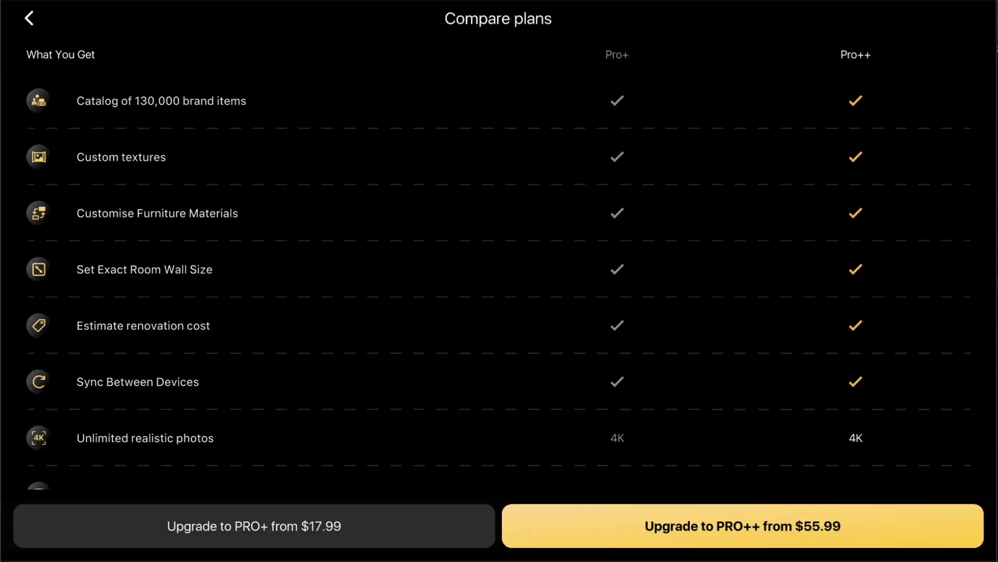
click(28, 18)
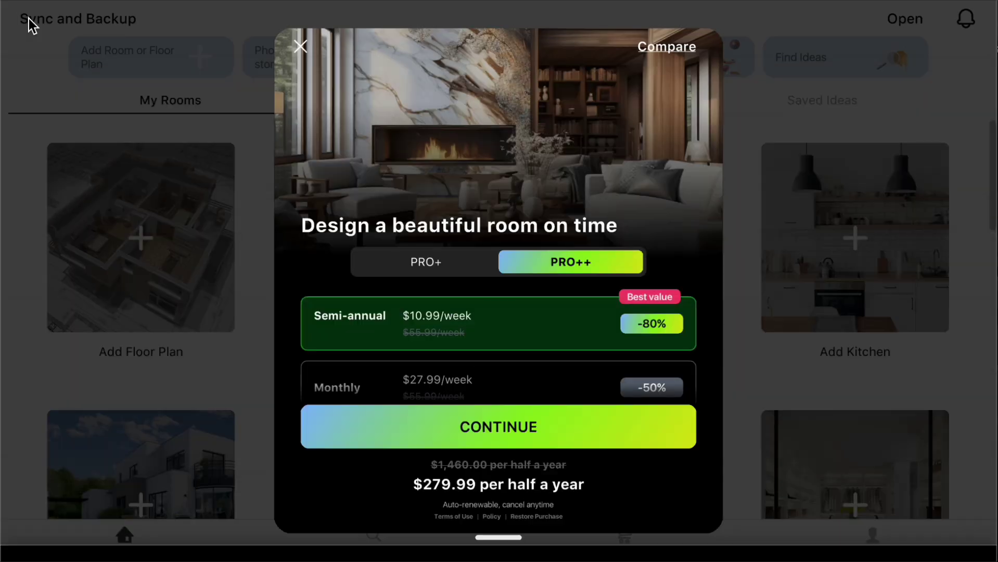
Select PRO+ and view its feature comparison, returning to the pricing page.
click(410, 272)
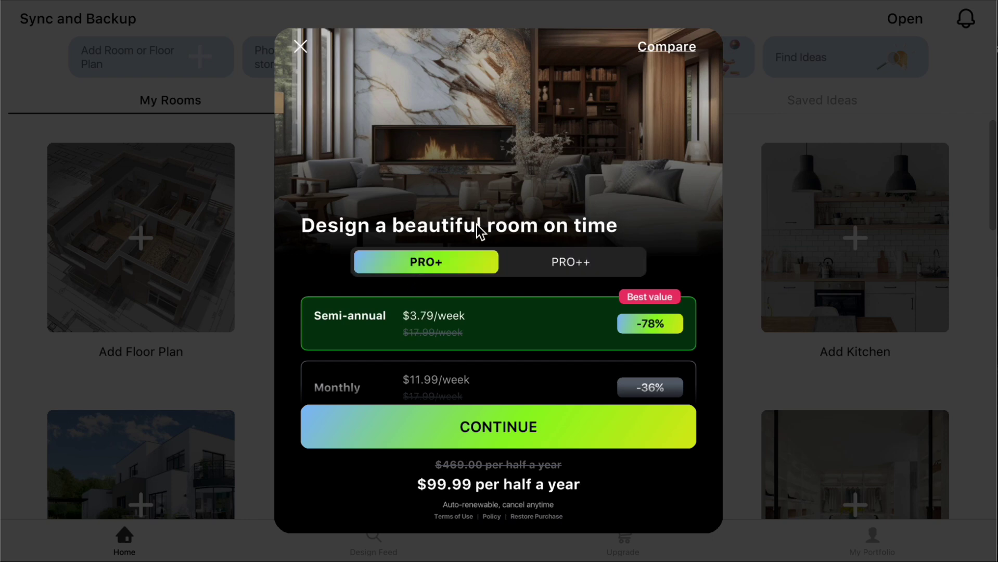
click(641, 49)
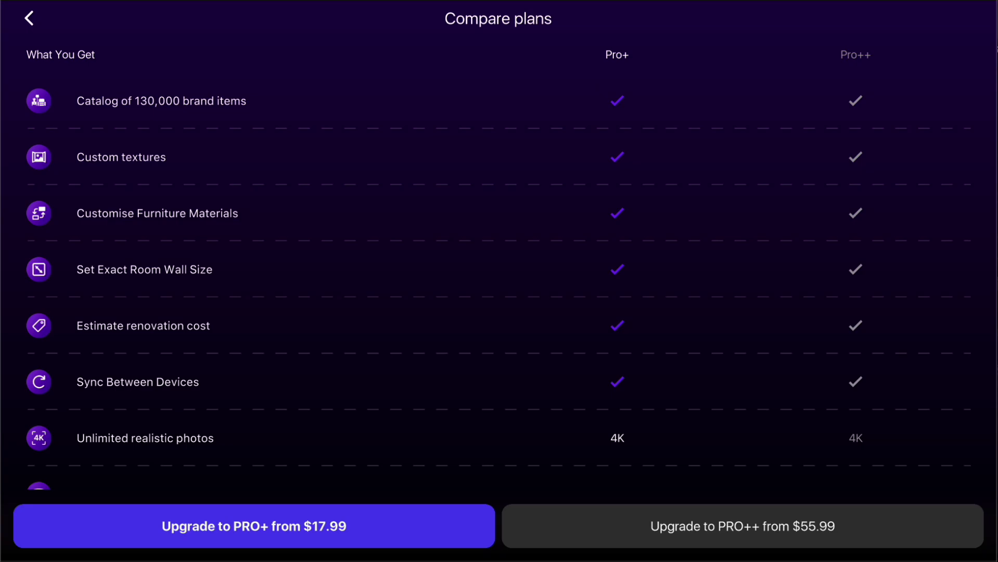
click(26, 17)
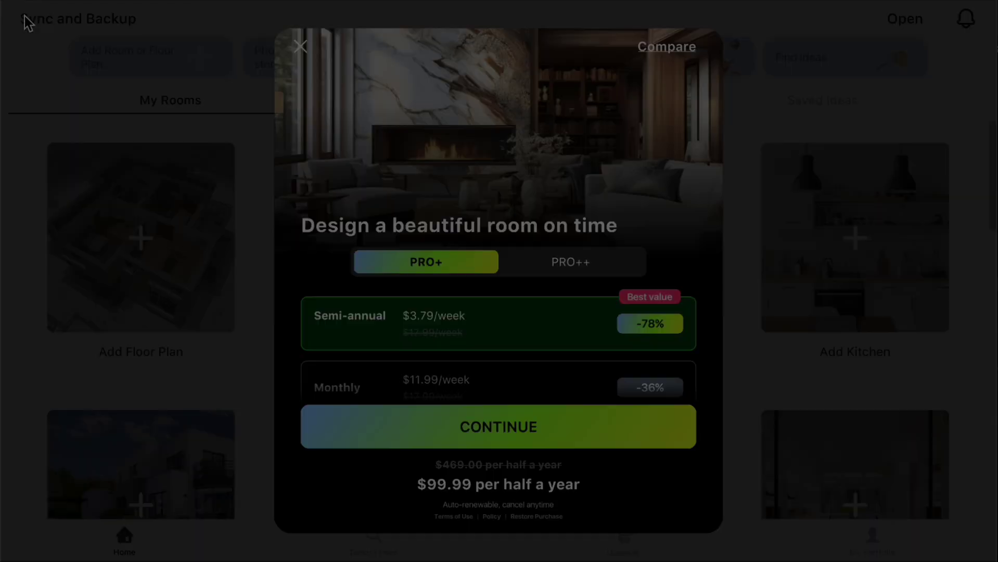